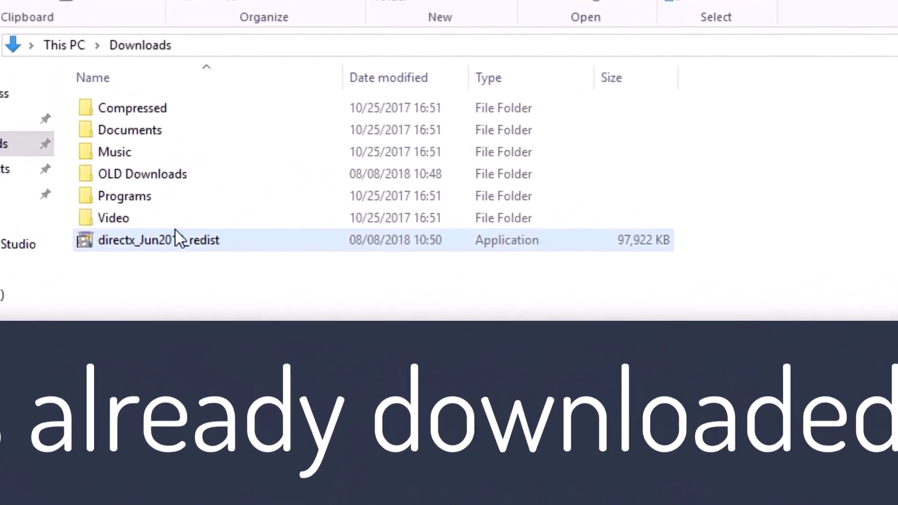
Create a new folder named "directx offline" in the Downloads folder
{"action": "left_click", "coordinate": [185, 244]}
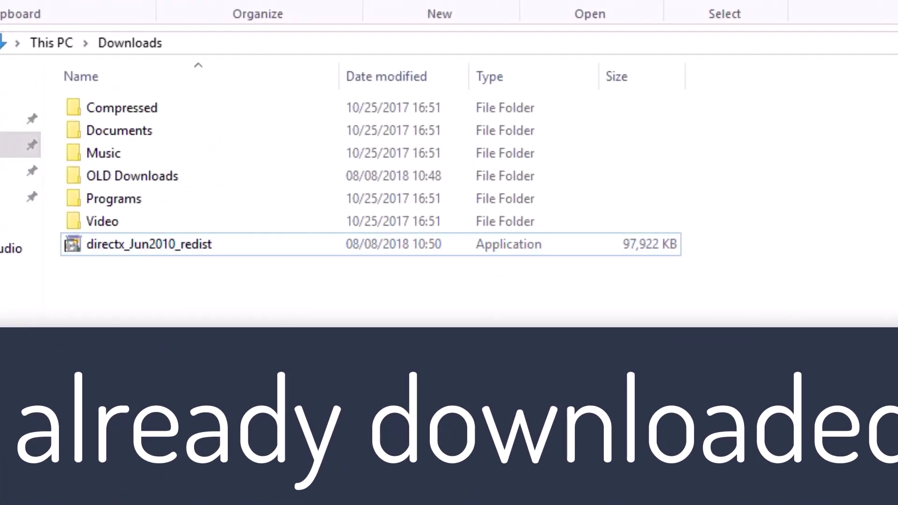
{"action": "key", "text": "ctrl+shift+n"}
{"action": "type", "text": "dir"}
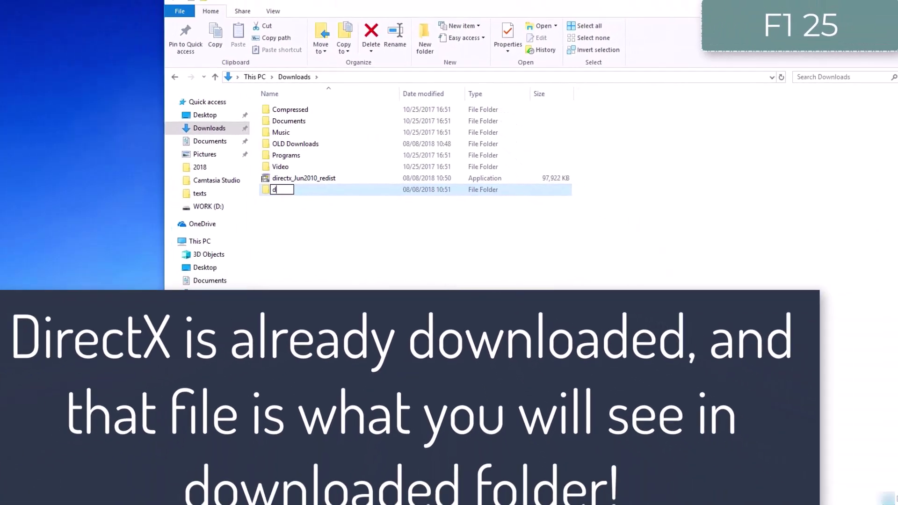
{"action": "type", "text": "ec"}
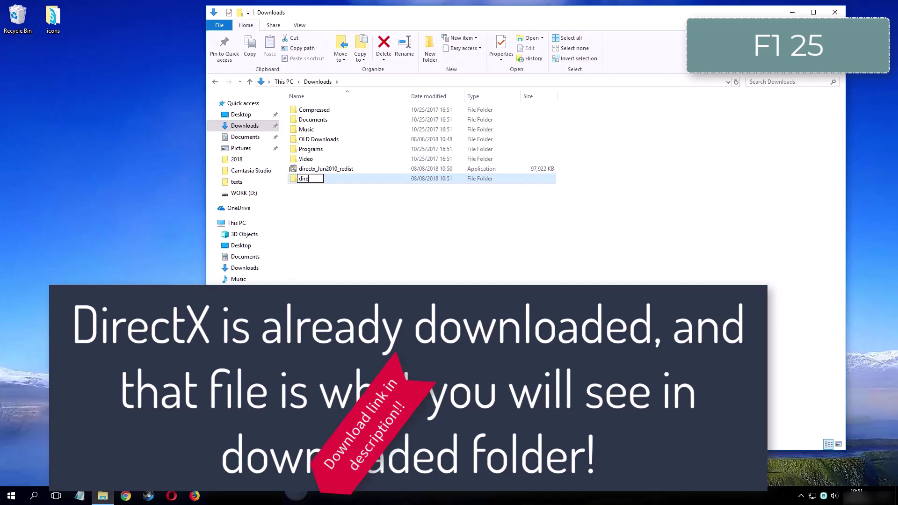
{"action": "type", "text": "tx"}
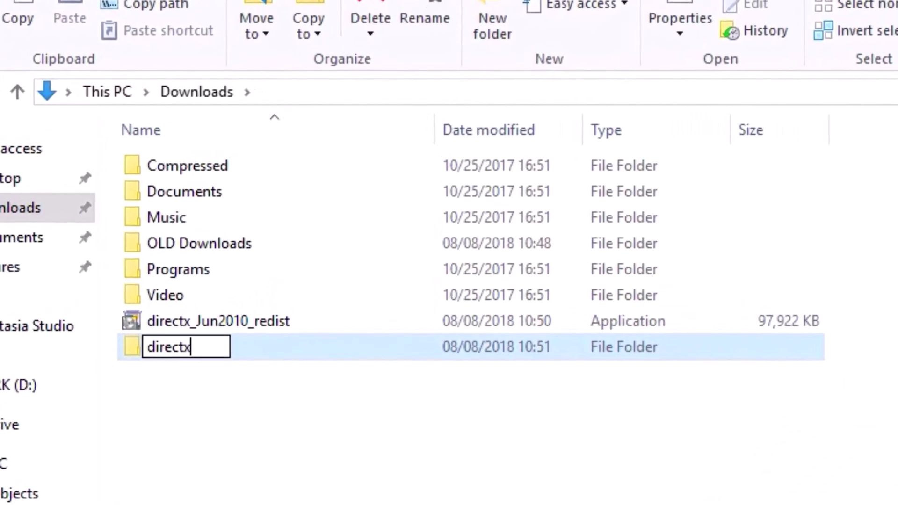
{"action": "type", "text": " offline"}
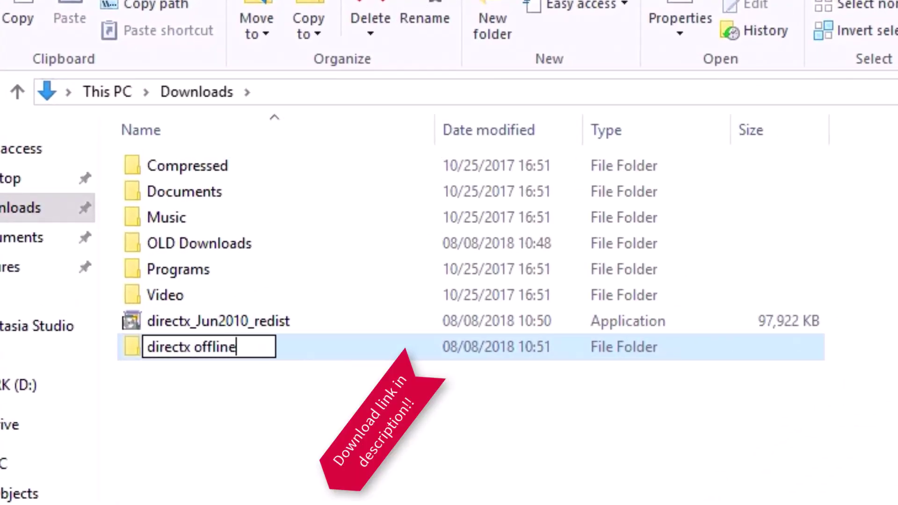
{"action": "key", "text": "Return"}
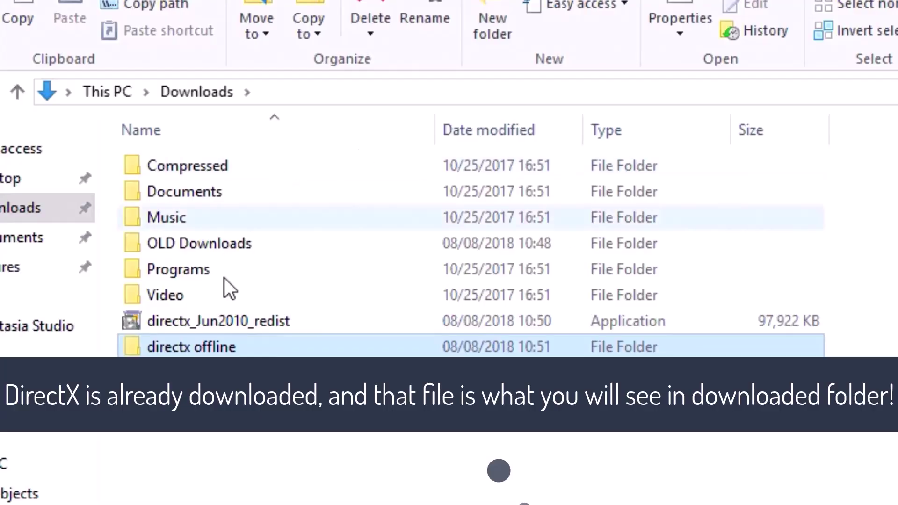
Run directx_Jun2010_redist from Downloads and accept its license agreement
{"action": "left_click", "coordinate": [258, 321]}
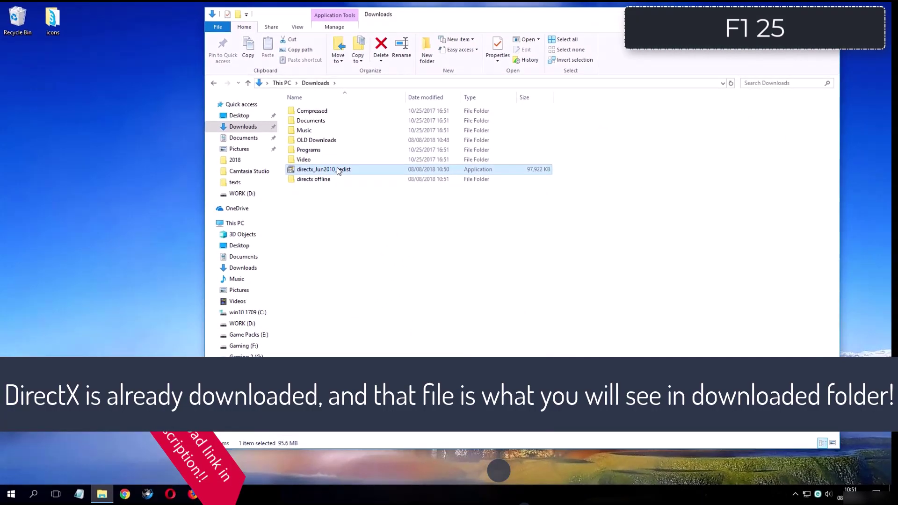
{"action": "double_click", "coordinate": [339, 171]}
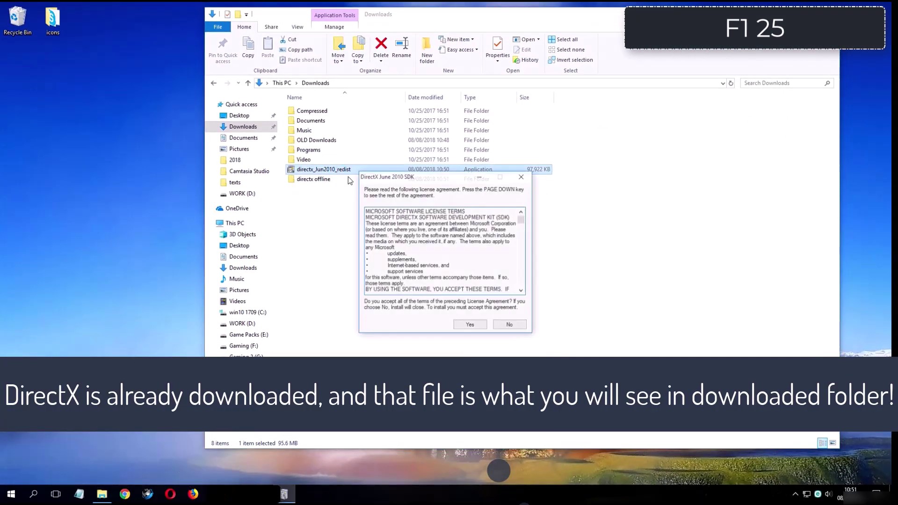
{"action": "left_click", "coordinate": [468, 326]}
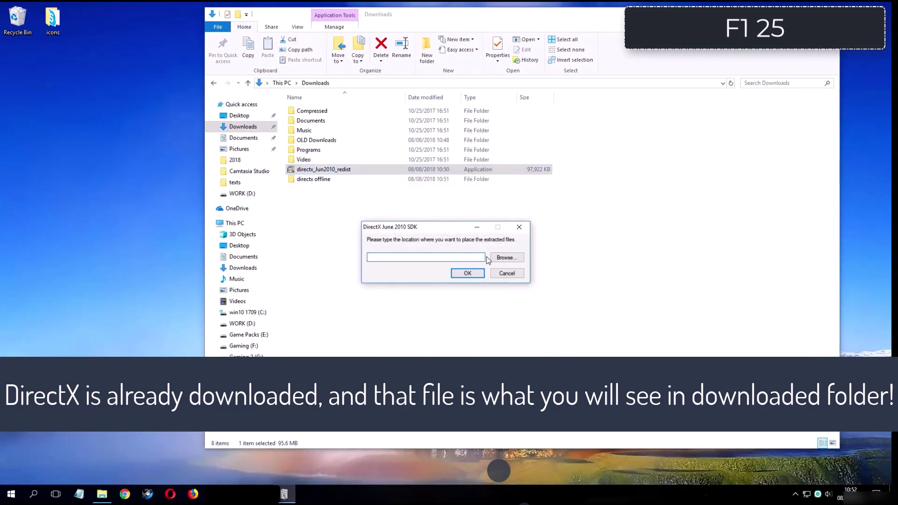
Choose the "directx offline" folder inside Downloads as the extraction location and extract the DirectX files there
{"action": "left_click", "coordinate": [506, 258]}
{"action": "left_click", "coordinate": [437, 203]}
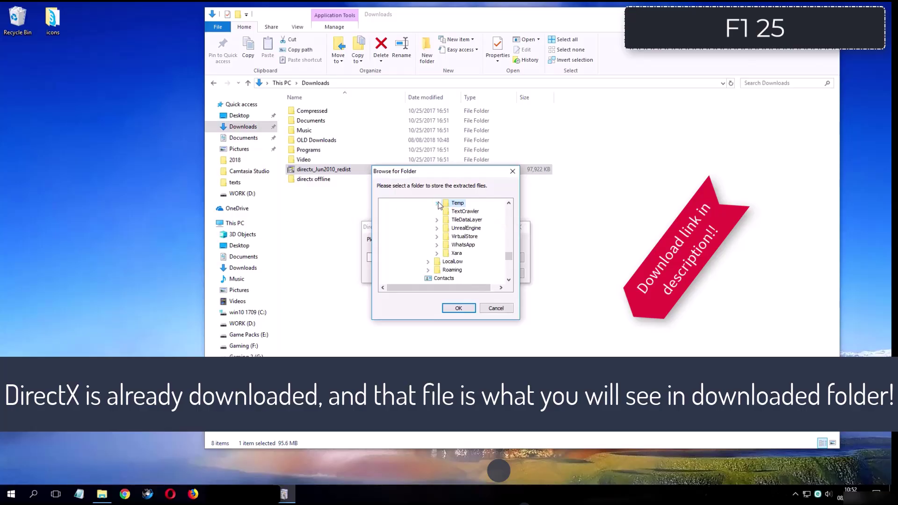
{"action": "left_click", "coordinate": [440, 235]}
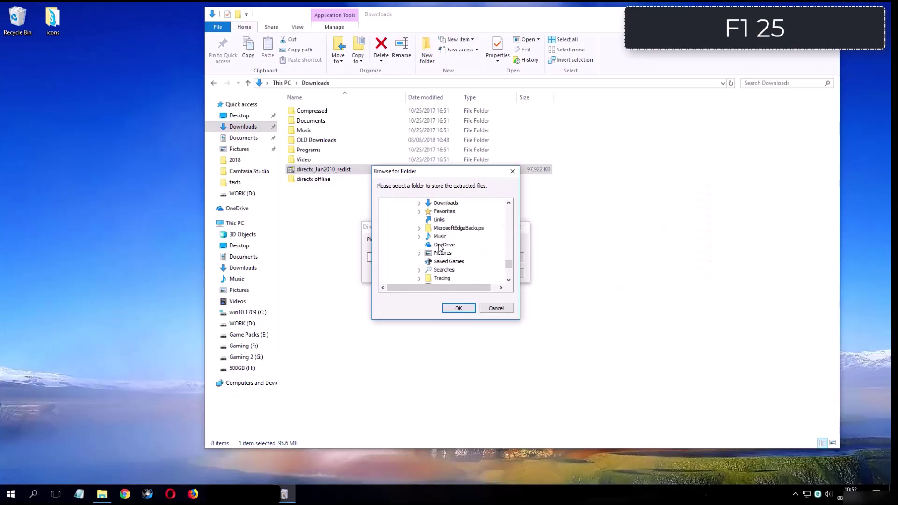
{"action": "double_click", "coordinate": [446, 205]}
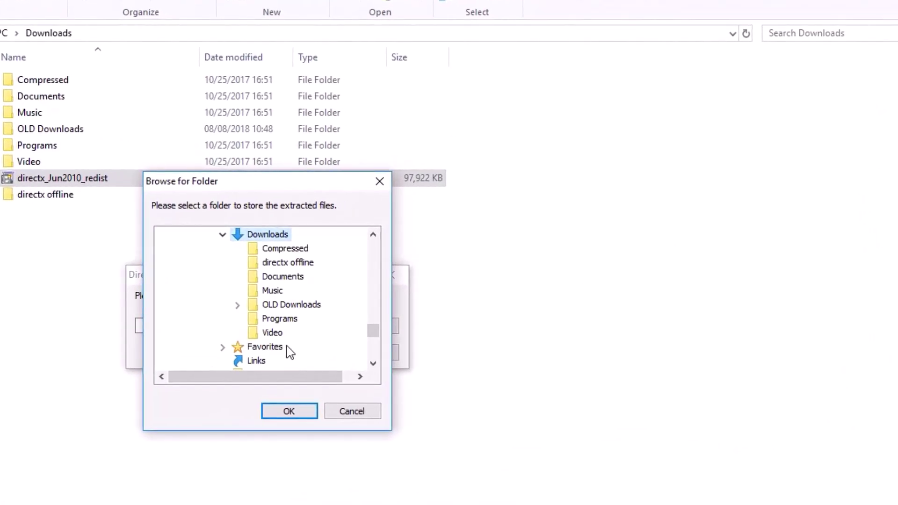
{"action": "left_click", "coordinate": [284, 264]}
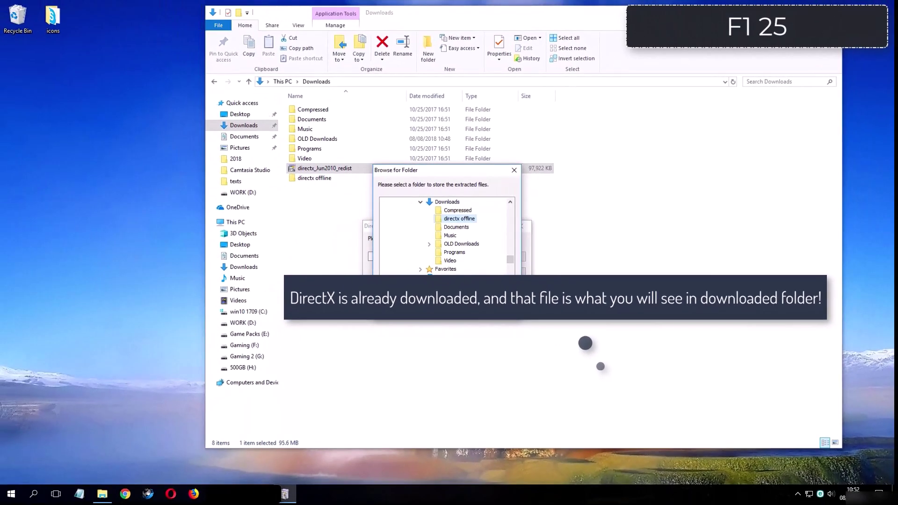
{"action": "left_click", "coordinate": [472, 311]}
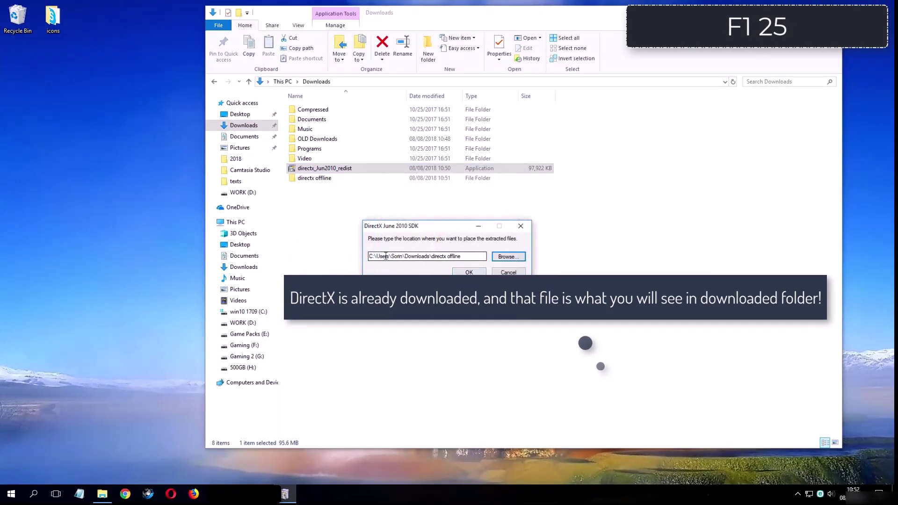
{"action": "left_click", "coordinate": [469, 271]}
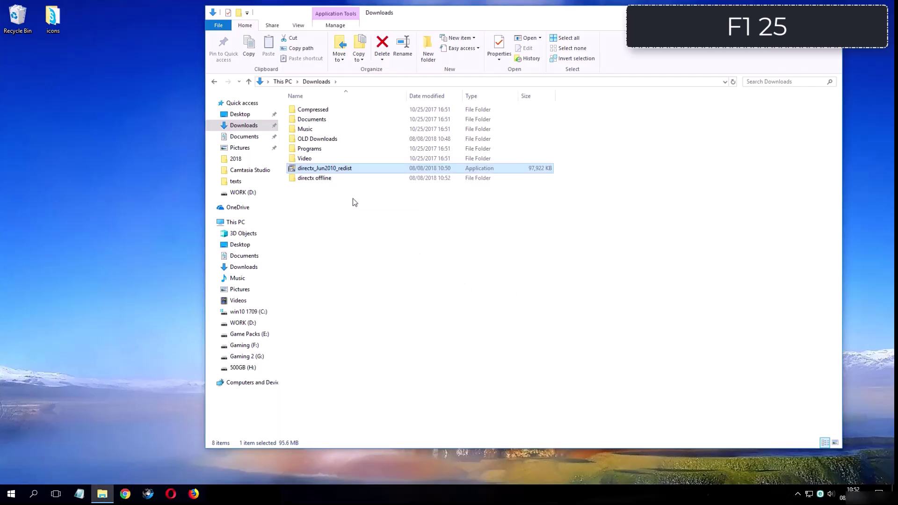
Open the "directx offline" folder, find DXSETUP and run it
{"action": "left_click", "coordinate": [331, 182]}
{"action": "double_click", "coordinate": [335, 178]}
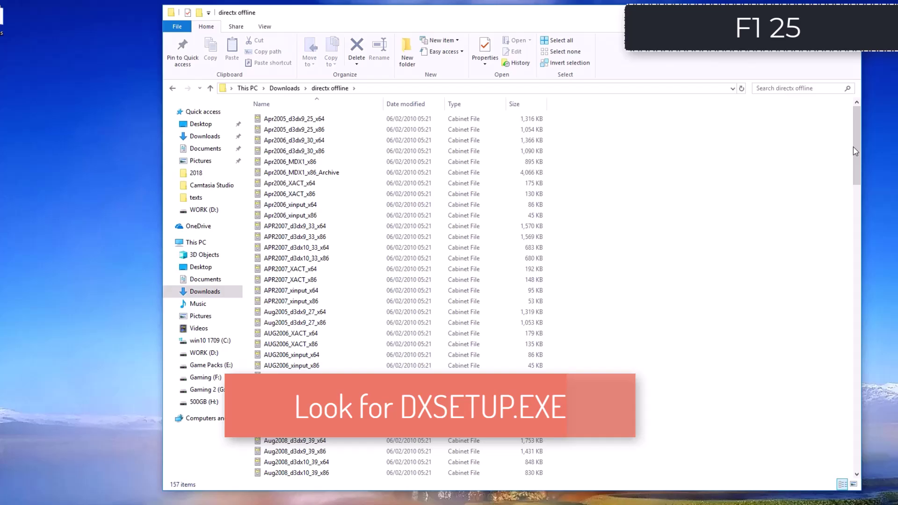
{"action": "scroll", "coordinate": [824, 146], "scroll_direction": "down", "scroll_amount": 8}
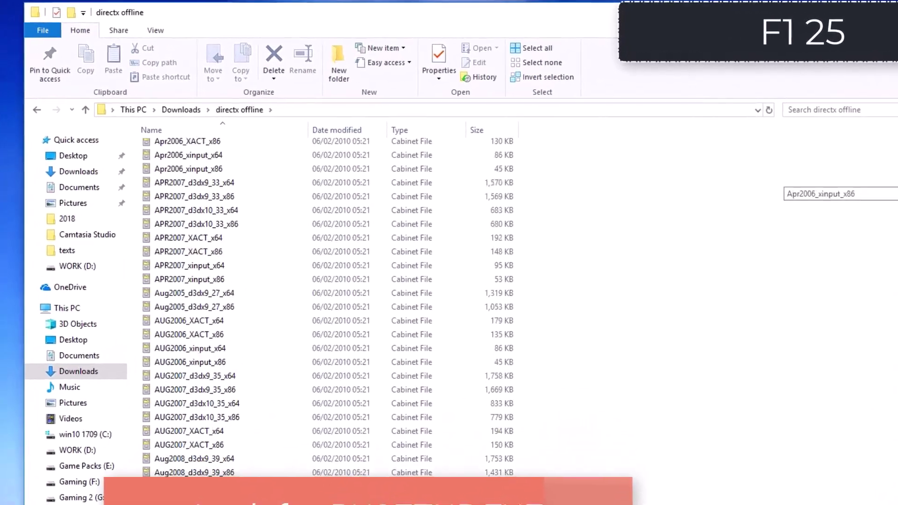
{"action": "scroll", "coordinate": [327, 328], "scroll_direction": "down", "scroll_amount": 8}
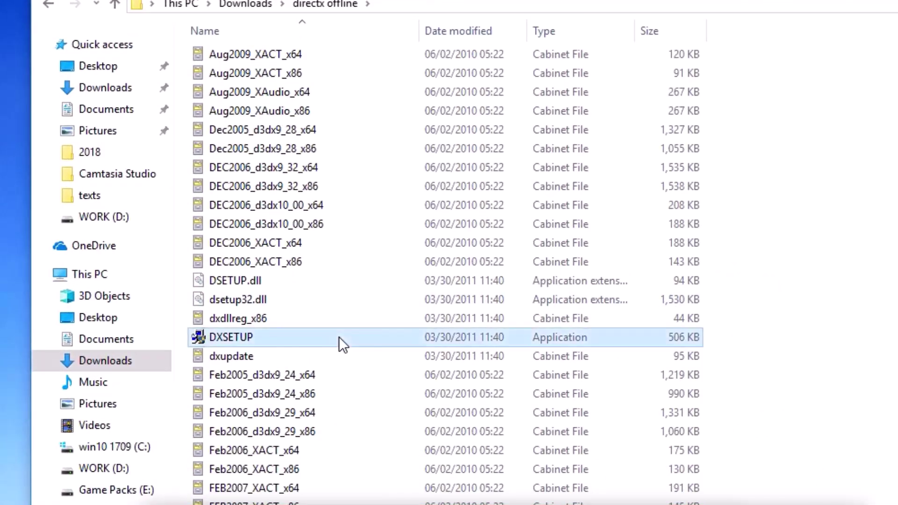
{"action": "double_click", "coordinate": [321, 337]}
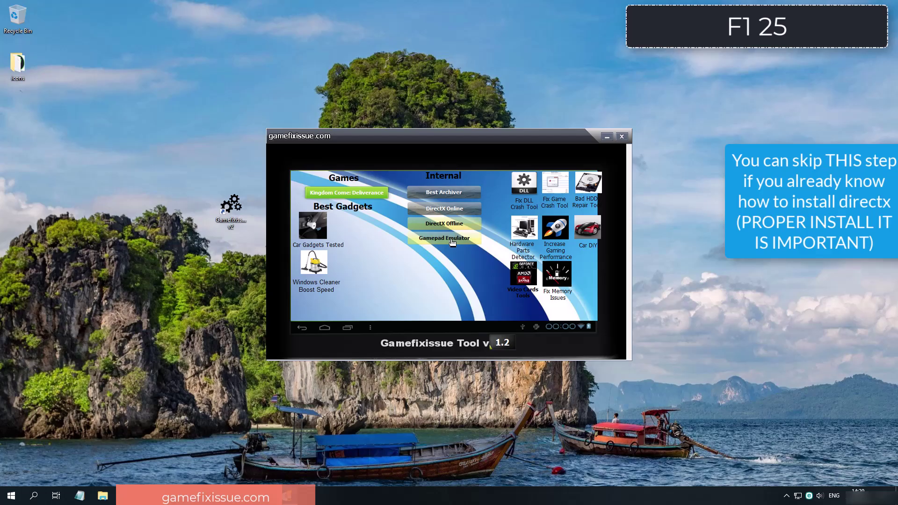
Install DirectX with the DirectX Offline option of the Gamefixissue Tool, finish the setup wizard and close the tool
{"action": "left_click", "coordinate": [450, 226]}
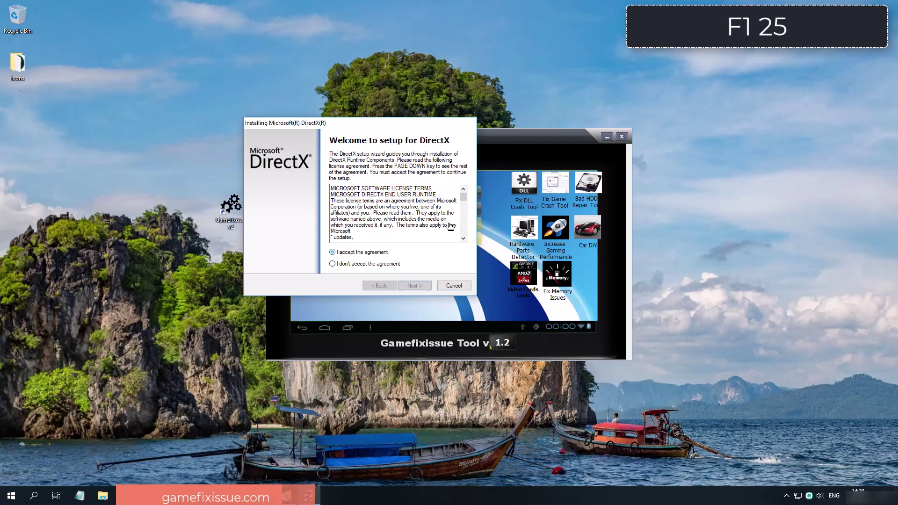
{"action": "key", "text": "Return"}
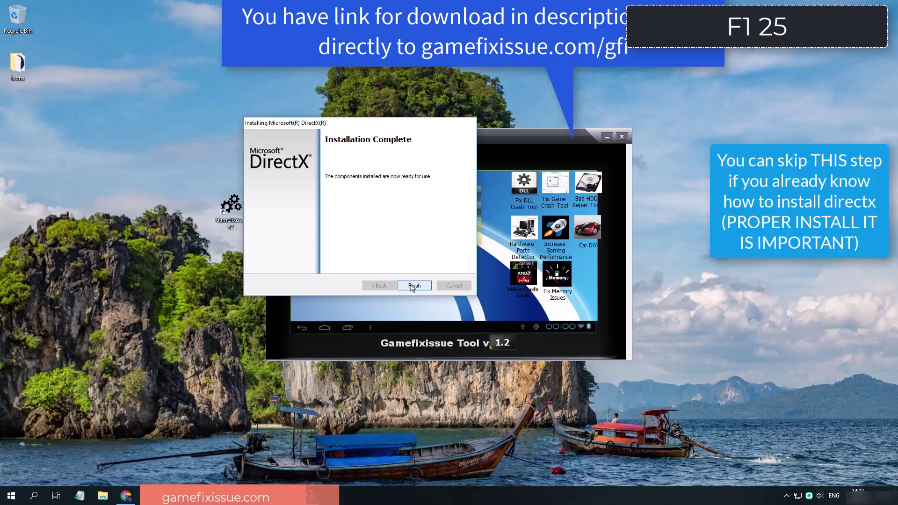
{"action": "left_click", "coordinate": [414, 286]}
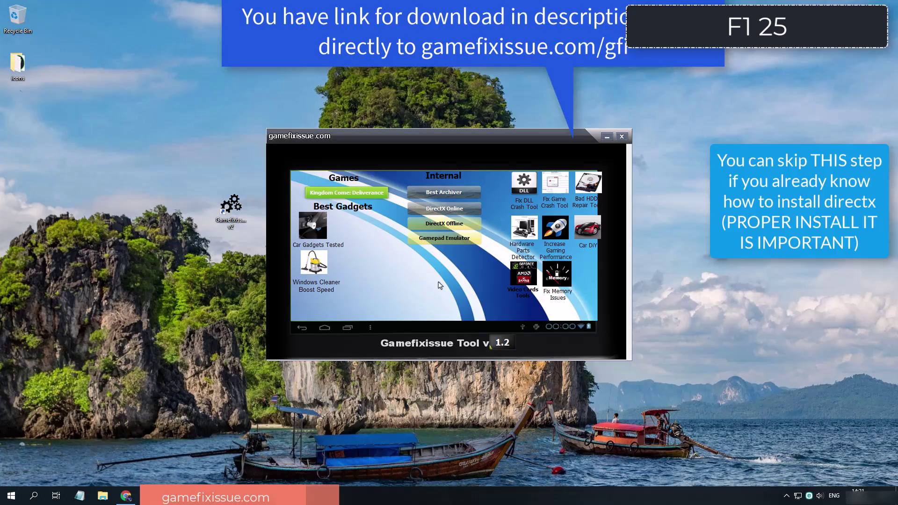
{"action": "left_click", "coordinate": [622, 137]}
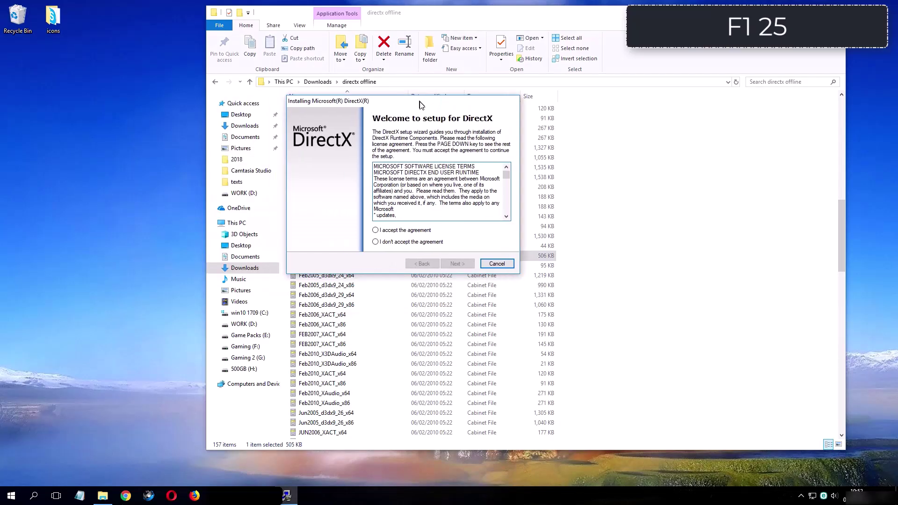
Accept the agreement in the DirectX setup wizard, install the runtime components and finish the setup
{"action": "left_click_drag", "start_coordinate": [420, 104], "coordinate": [428, 112]}
{"action": "left_click", "coordinate": [416, 238]}
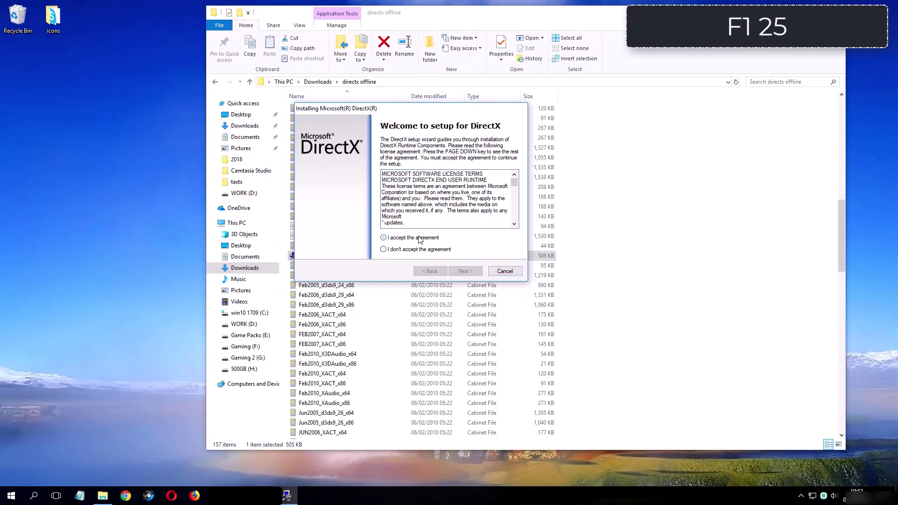
{"action": "left_click", "coordinate": [465, 273]}
{"action": "left_click", "coordinate": [465, 273]}
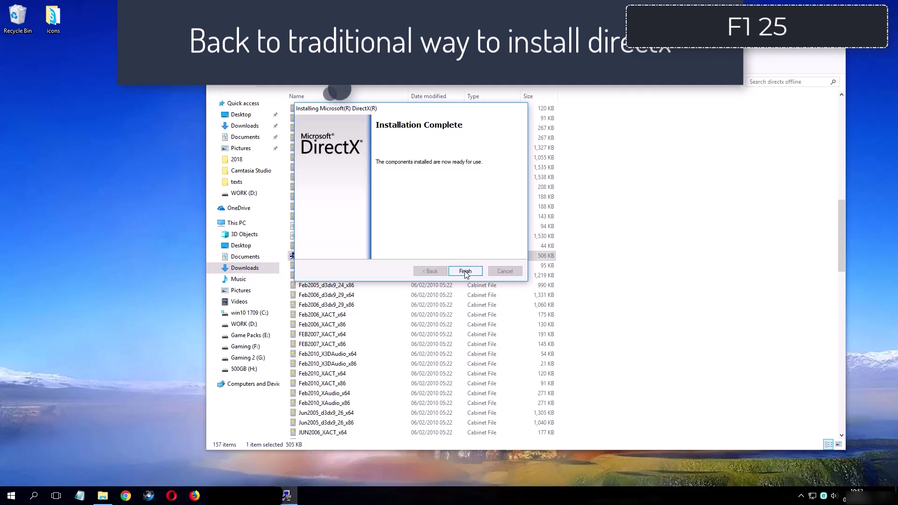
{"action": "left_click", "coordinate": [465, 271]}
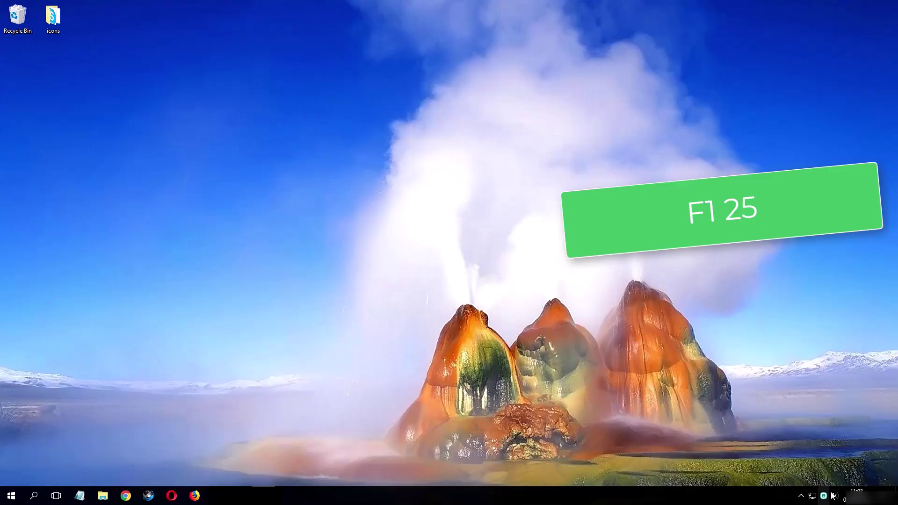
Open the advanced properties of the default Speakers device from the Windows playback devices
{"action": "right_click", "coordinate": [833, 495]}
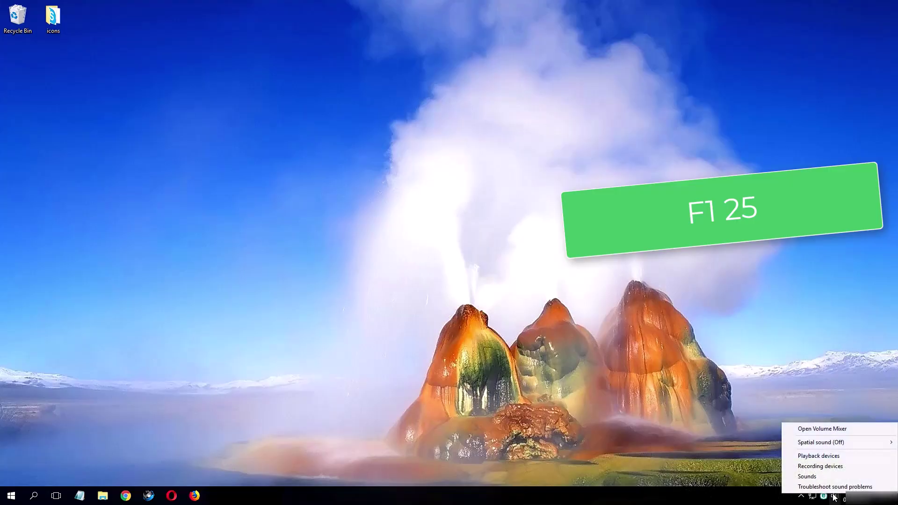
{"action": "left_click", "coordinate": [820, 457]}
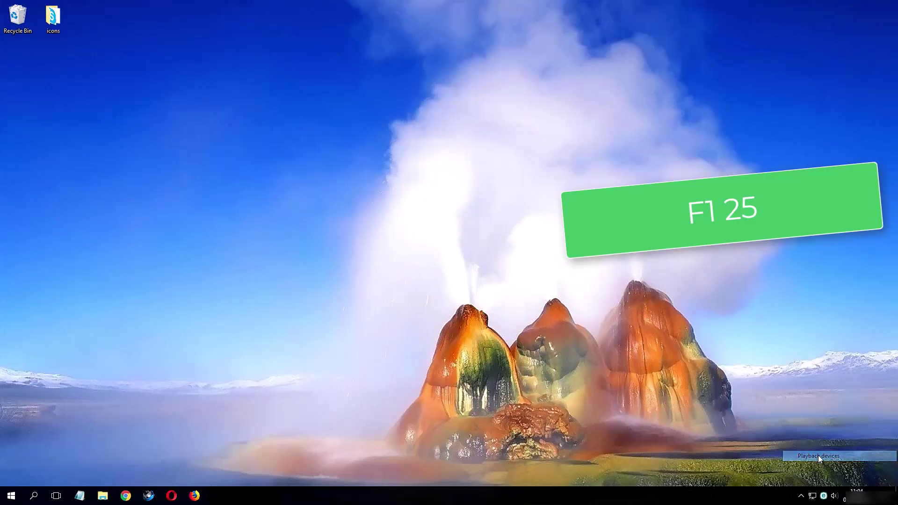
{"action": "left_click_drag", "start_coordinate": [150, 70], "coordinate": [359, 109]}
{"action": "left_click_drag", "start_coordinate": [449, 176], "coordinate": [457, 251]}
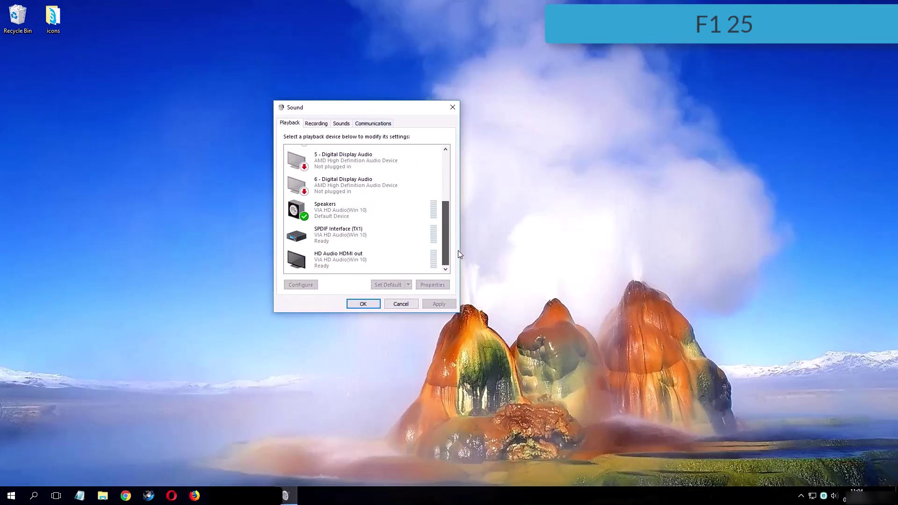
{"action": "left_click", "coordinate": [305, 218]}
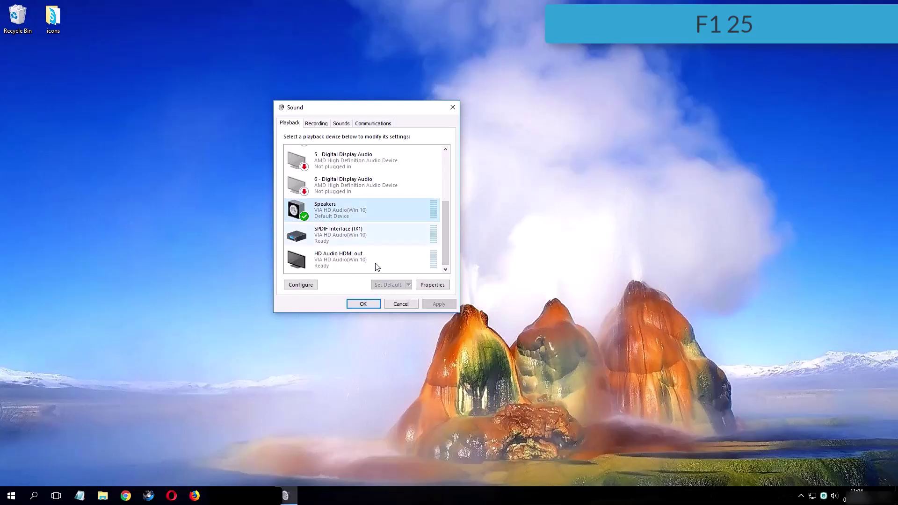
{"action": "left_click", "coordinate": [434, 285]}
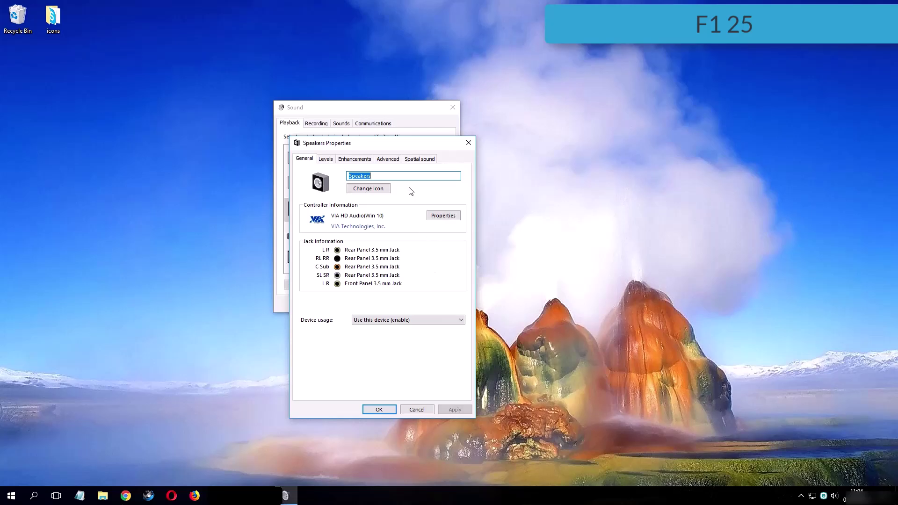
{"action": "left_click", "coordinate": [385, 161]}
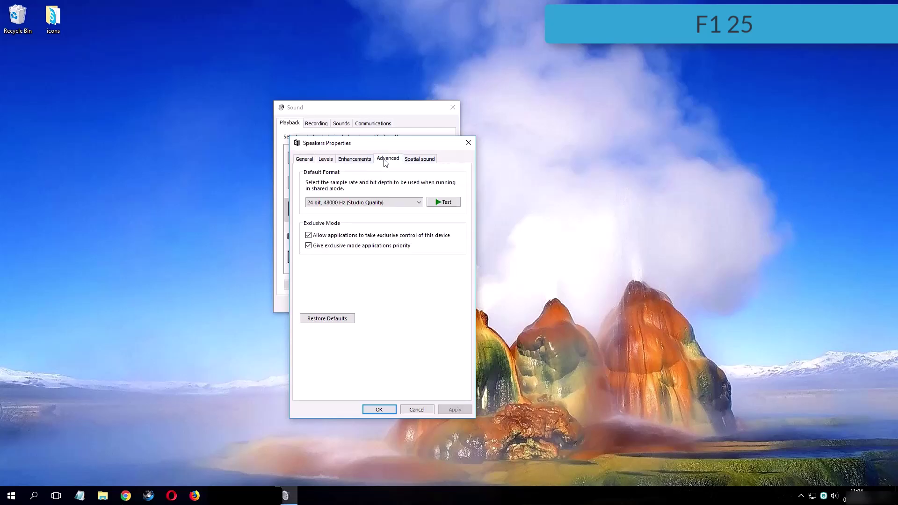
Set the Speakers' default format to 16 bit, 44100 Hz (CD Quality), apply it even if the device is in use, and close the sound settings
{"action": "left_click", "coordinate": [366, 204]}
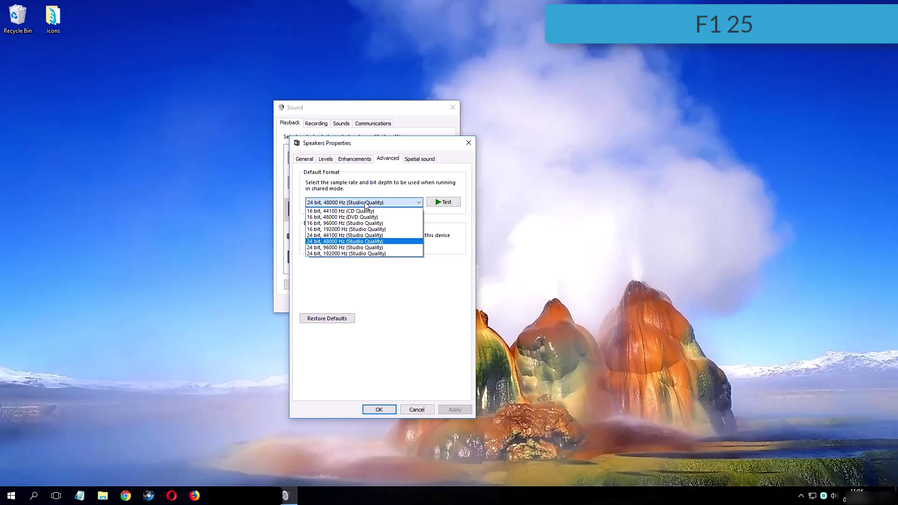
{"action": "left_click", "coordinate": [341, 254]}
{"action": "left_click", "coordinate": [401, 203]}
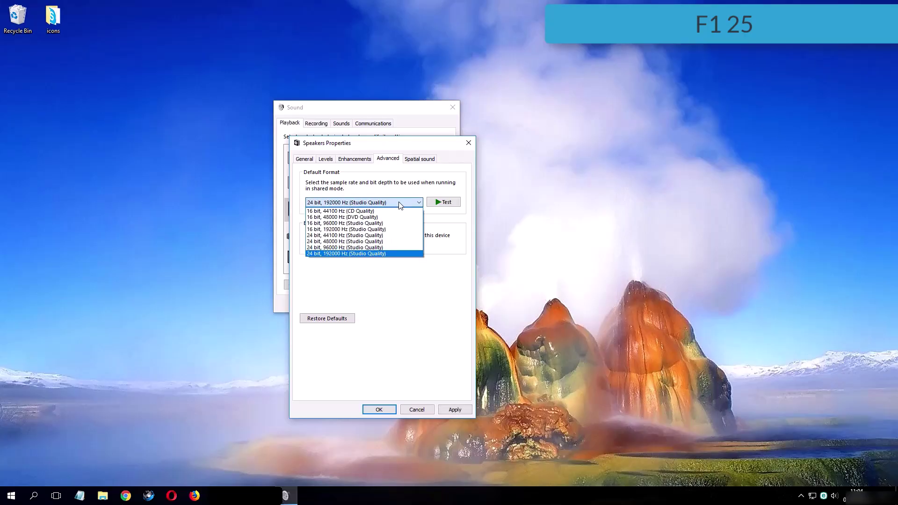
{"action": "left_click", "coordinate": [357, 211]}
{"action": "left_click", "coordinate": [454, 410]}
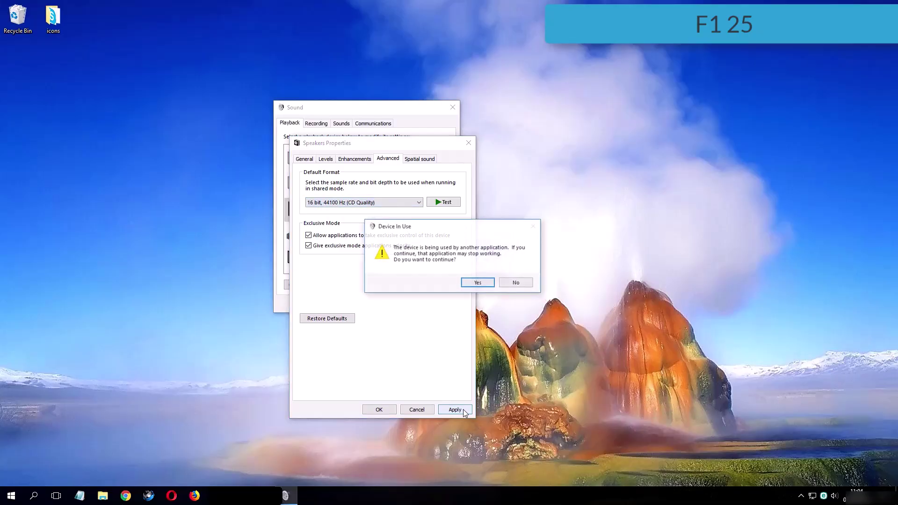
{"action": "left_click", "coordinate": [478, 284]}
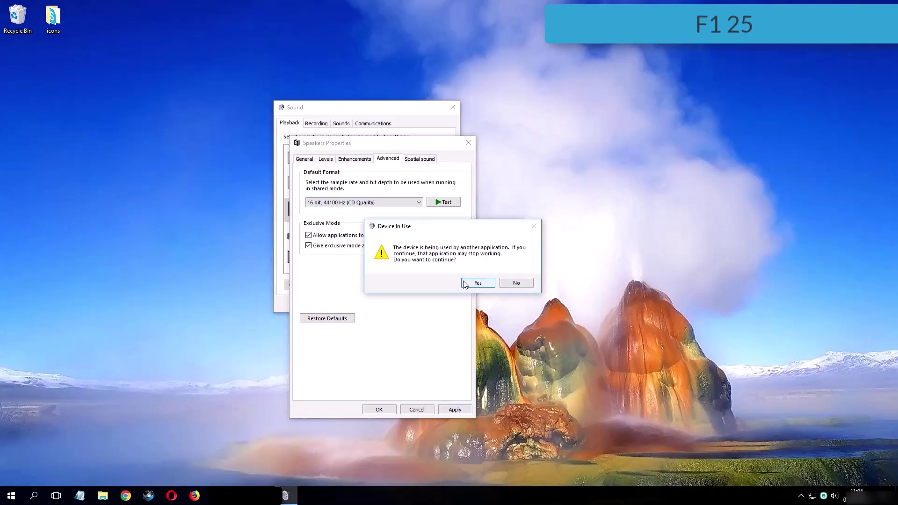
{"action": "left_click", "coordinate": [379, 410]}
{"action": "left_click", "coordinate": [364, 304]}
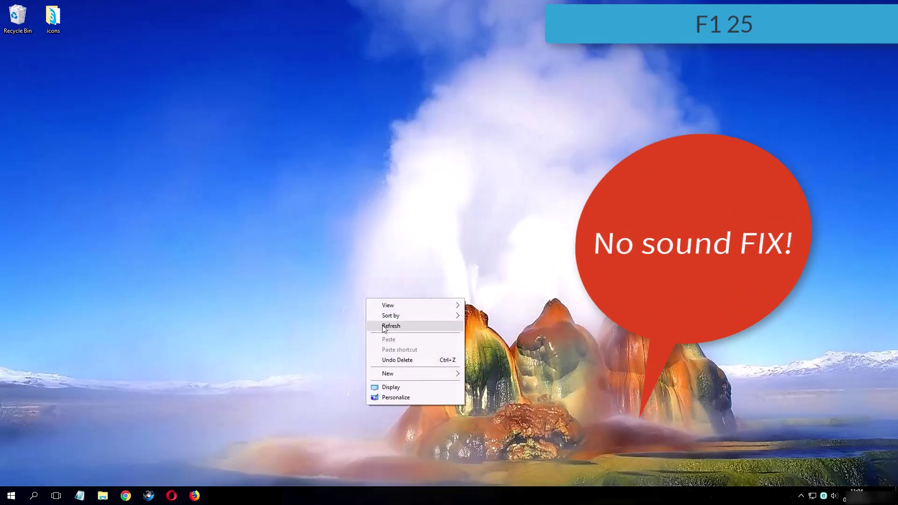
{"action": "left_click", "coordinate": [377, 327]}
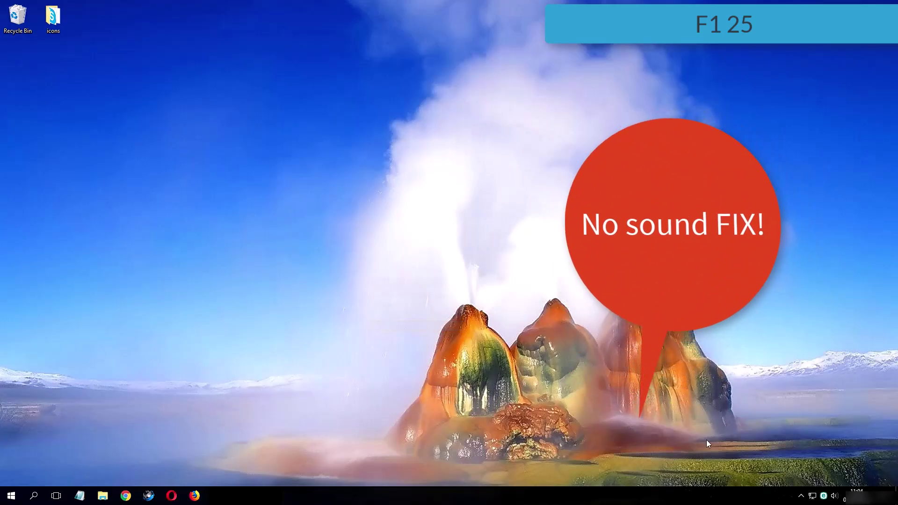
Reopen the Windows playback devices and show the advanced properties of the default Speakers device
{"action": "right_click", "coordinate": [835, 496]}
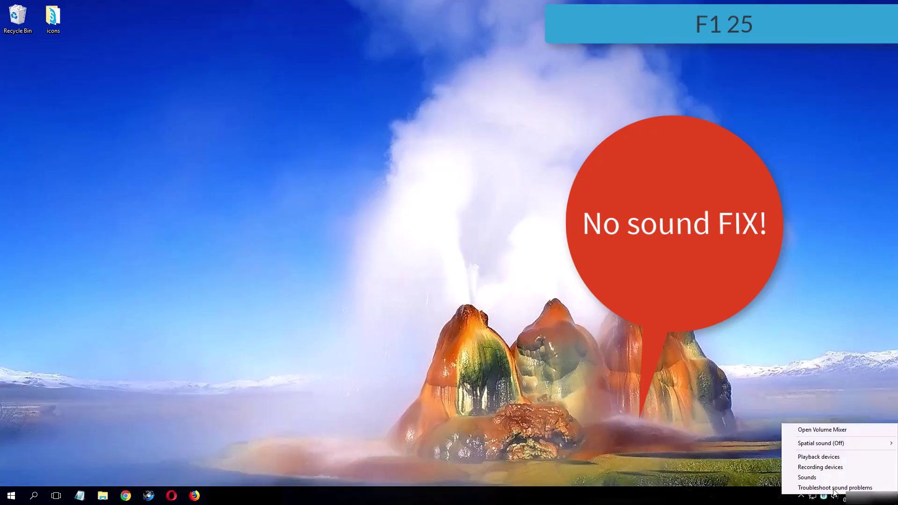
{"action": "left_click", "coordinate": [819, 457]}
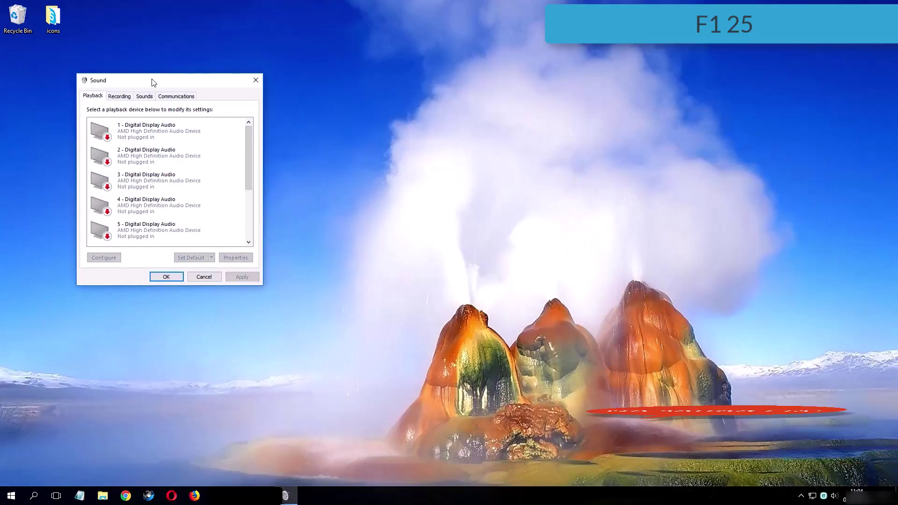
{"action": "left_click_drag", "start_coordinate": [152, 82], "coordinate": [249, 102]}
{"action": "scroll", "coordinate": [330, 199], "scroll_direction": "down", "scroll_amount": 2}
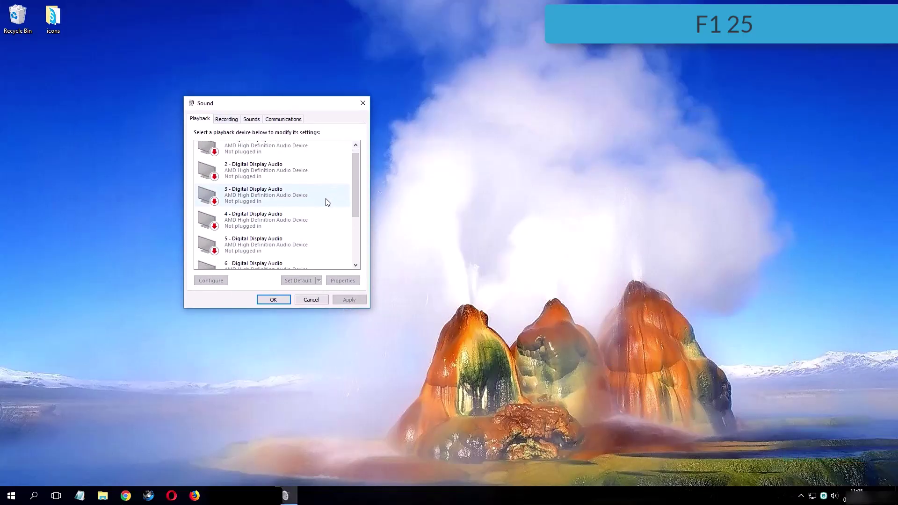
{"action": "scroll", "coordinate": [321, 208], "scroll_direction": "down", "scroll_amount": 1}
{"action": "left_click", "coordinate": [256, 238]}
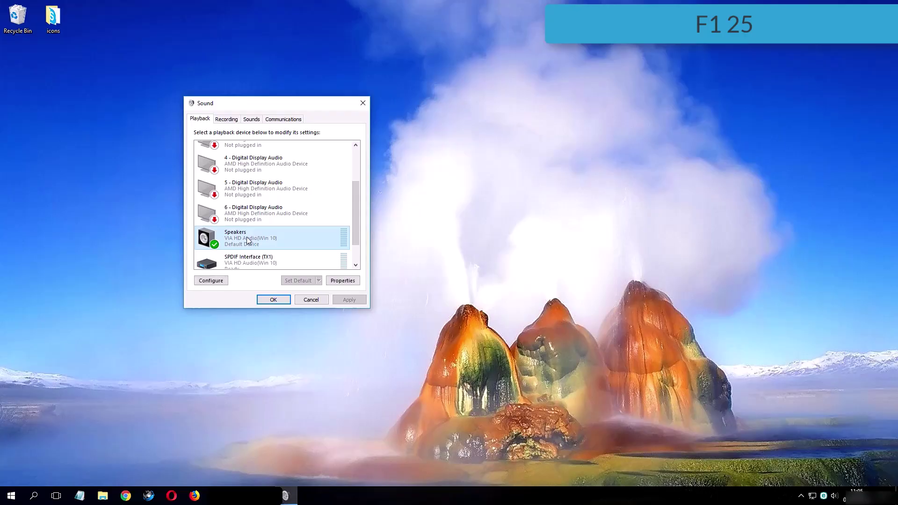
{"action": "double_click", "coordinate": [248, 240]}
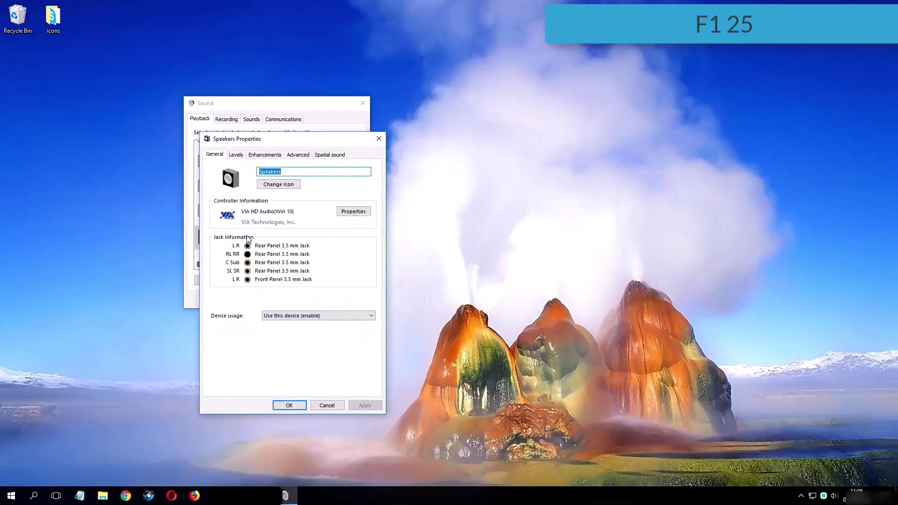
{"action": "left_click", "coordinate": [298, 156]}
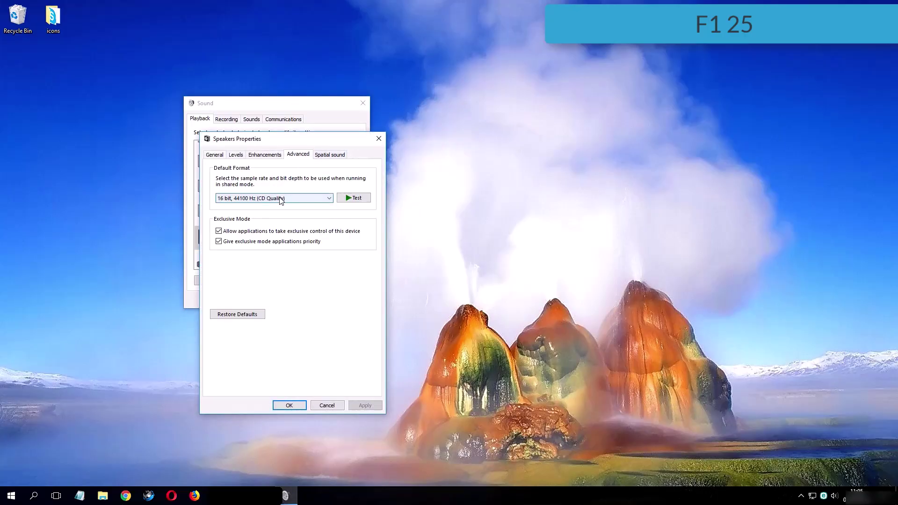
Set the Speakers' default format to 24 bit, 192000 Hz (Studio Quality), apply it and close both sound dialogs
{"action": "left_click", "coordinate": [281, 199]}
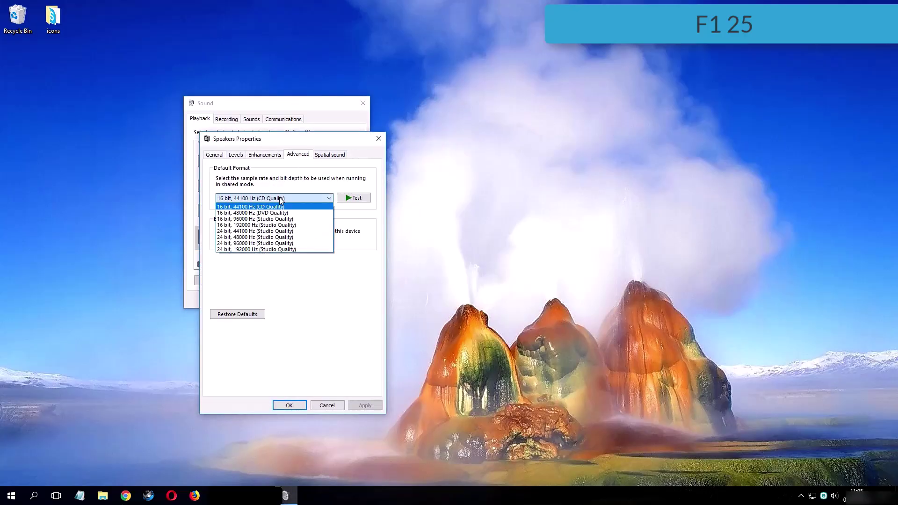
{"action": "left_click", "coordinate": [294, 249]}
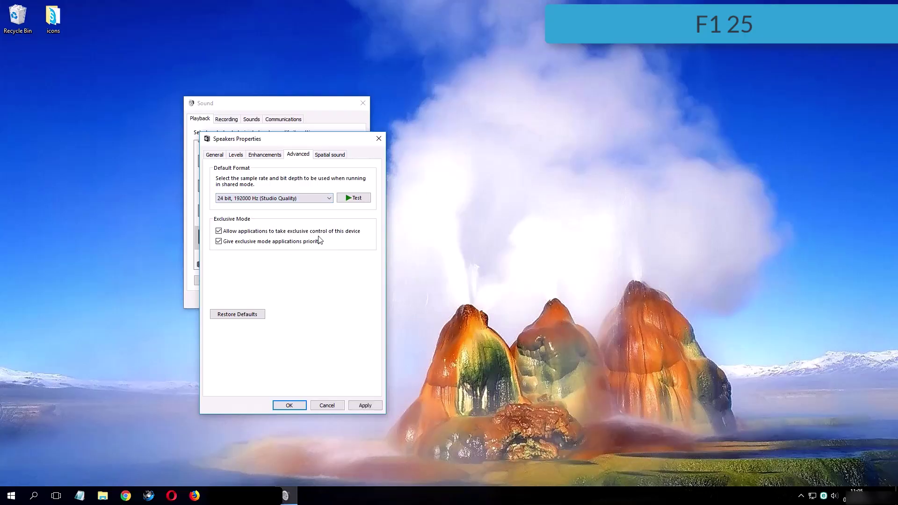
{"action": "left_click", "coordinate": [365, 406]}
{"action": "left_click", "coordinate": [288, 404]}
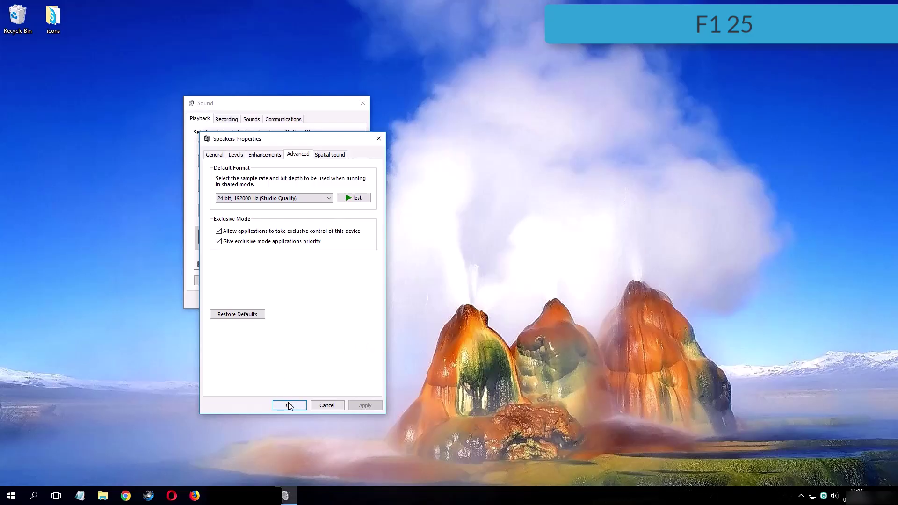
{"action": "left_click", "coordinate": [277, 301]}
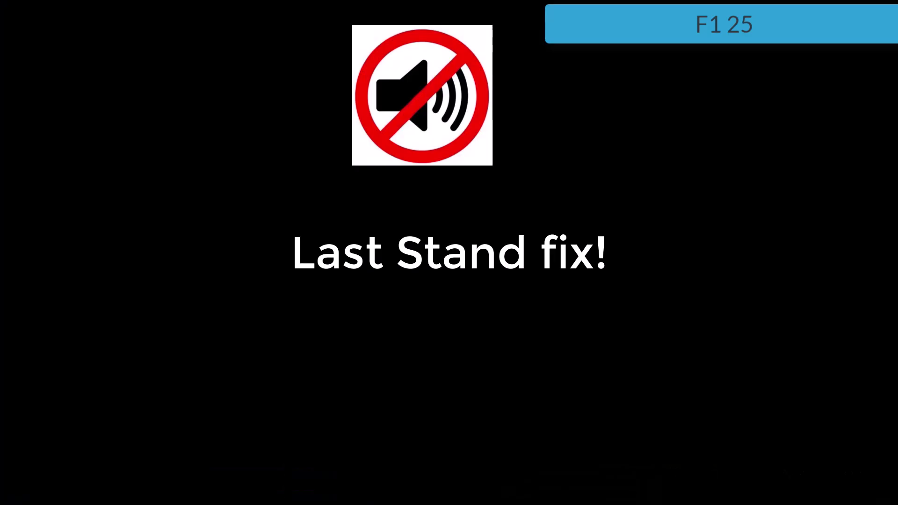